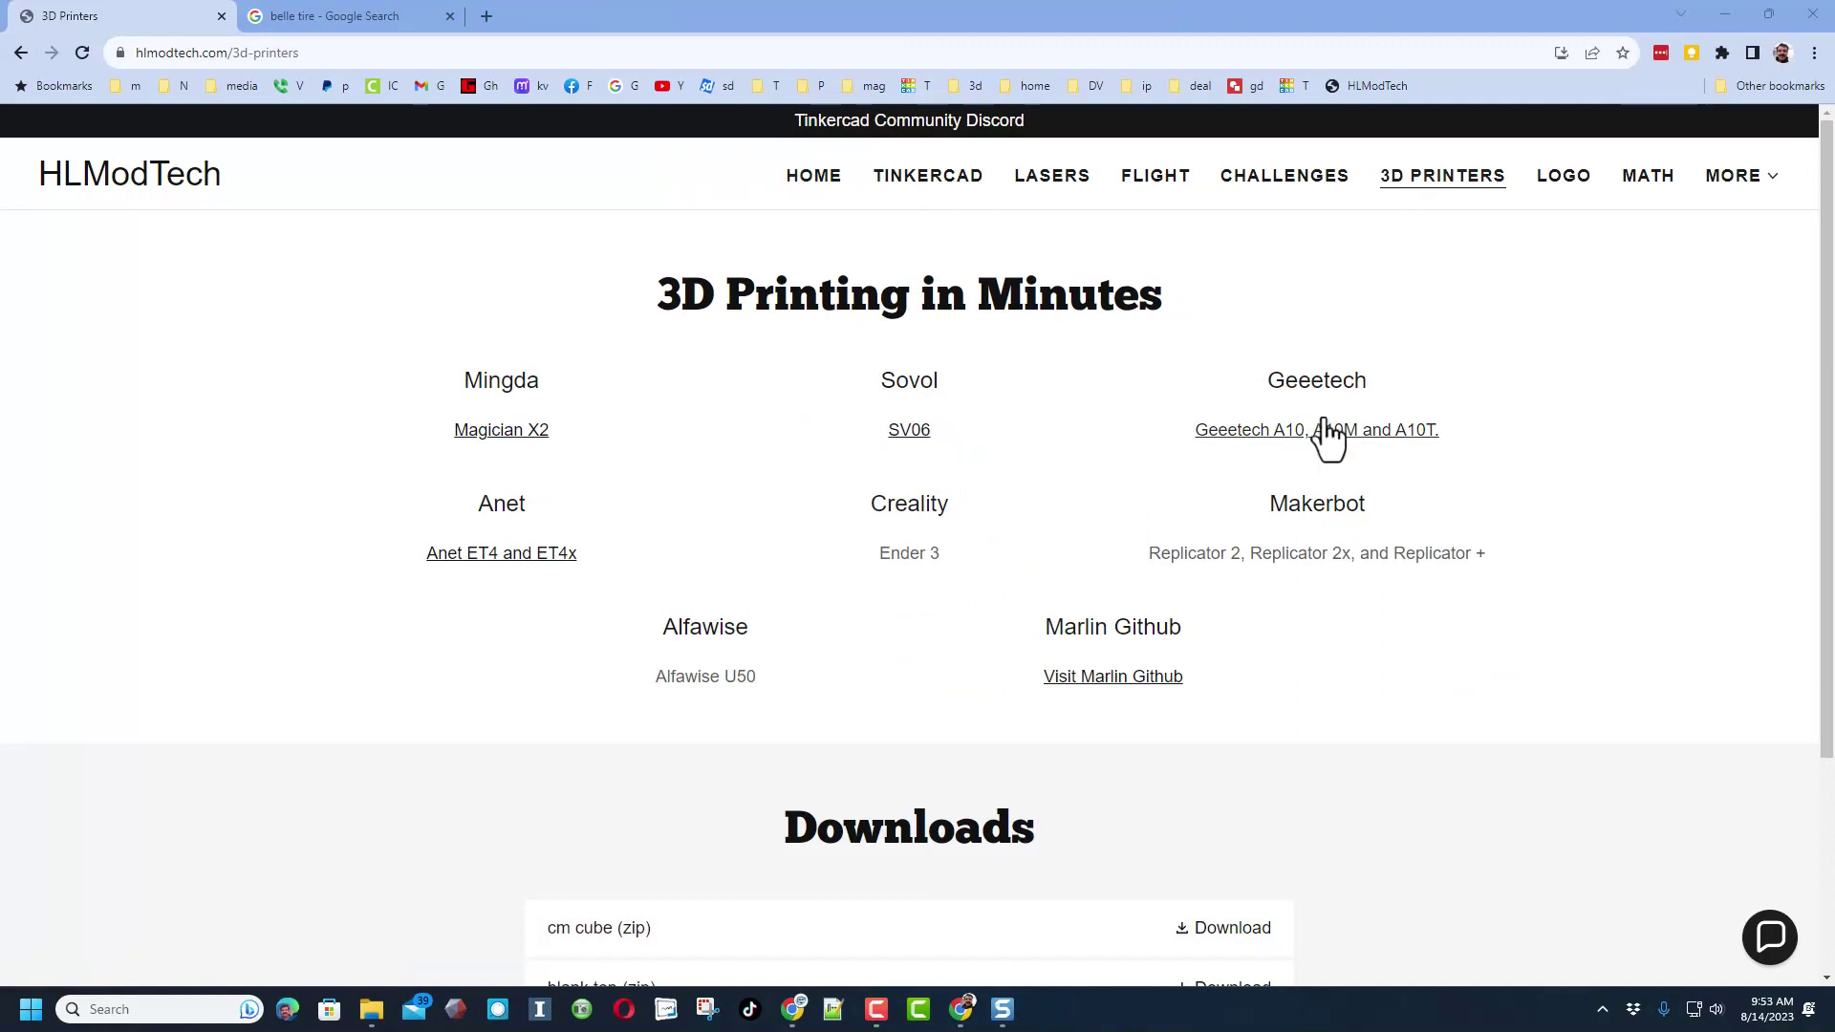
# - Go to the Geeetech A10, A10M and A10T page from the HLModTech 3D Printers list
pyautogui.click(1291, 433)
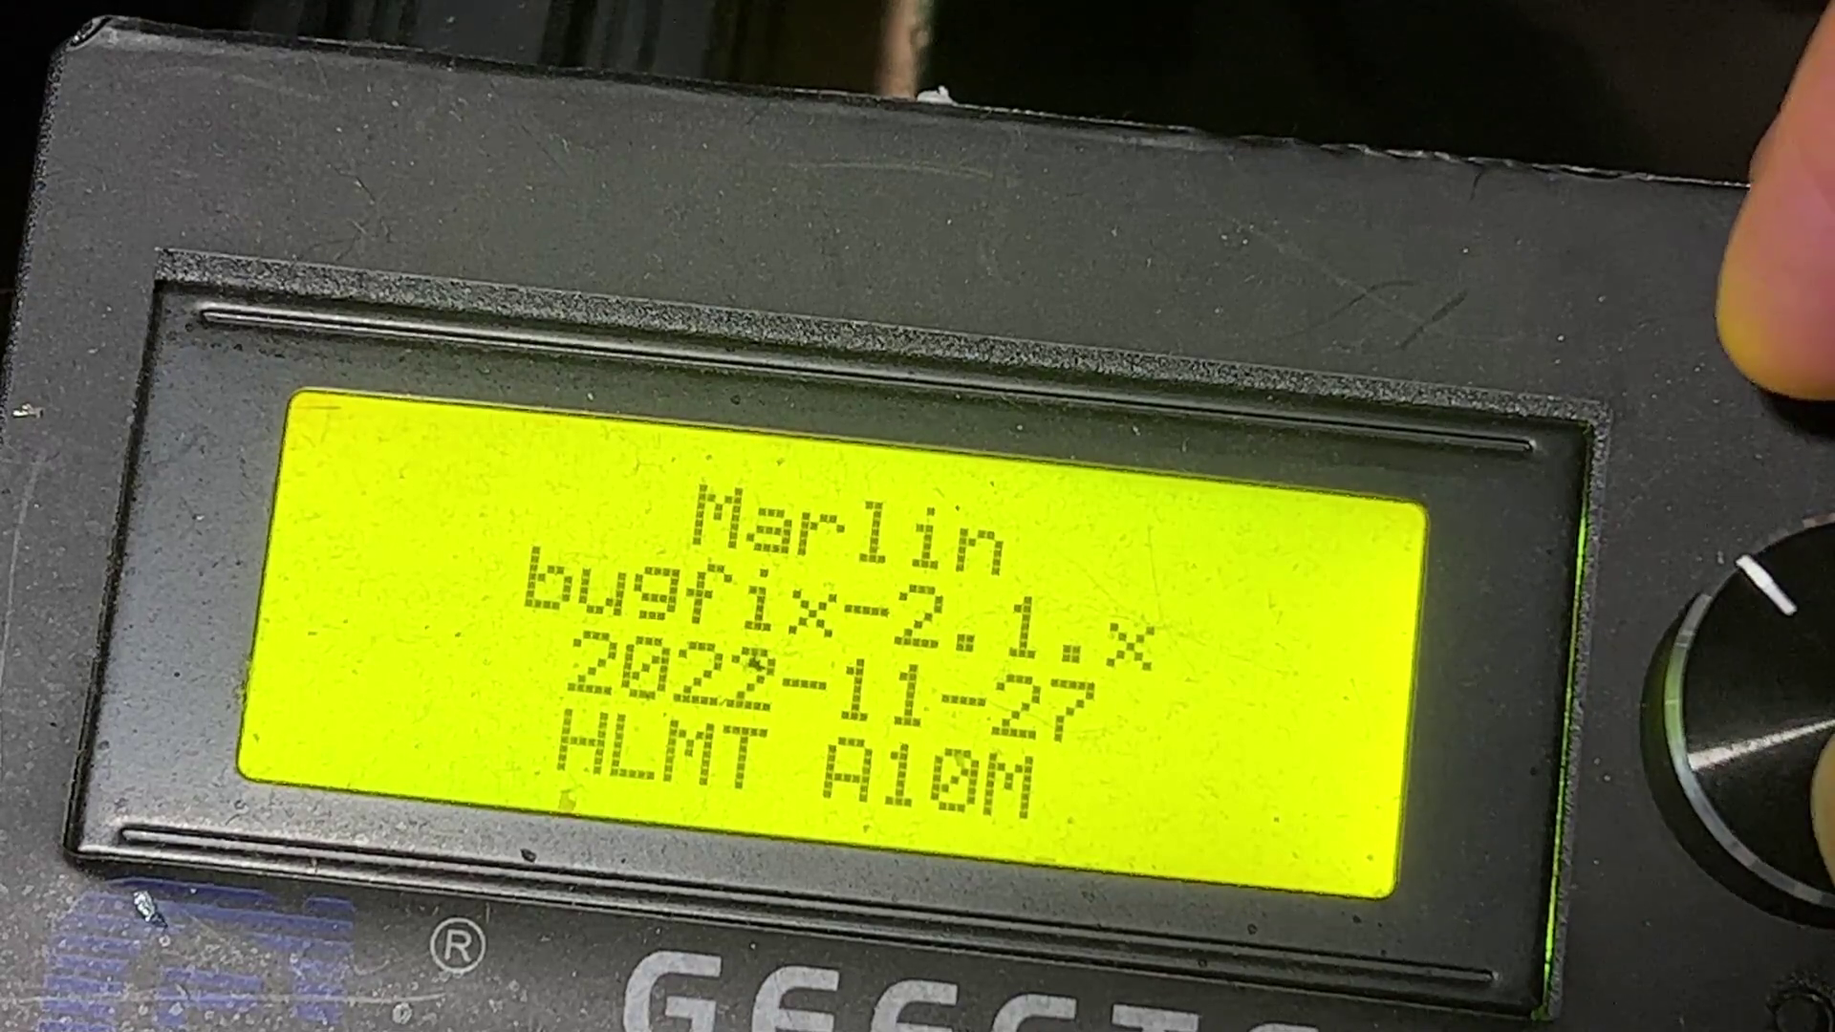
# - Look over the bugfix-2.1.x version and controller board info, then go back to Main
pyautogui.press('Return')
pyautogui.press('Down')
pyautogui.press('Return')
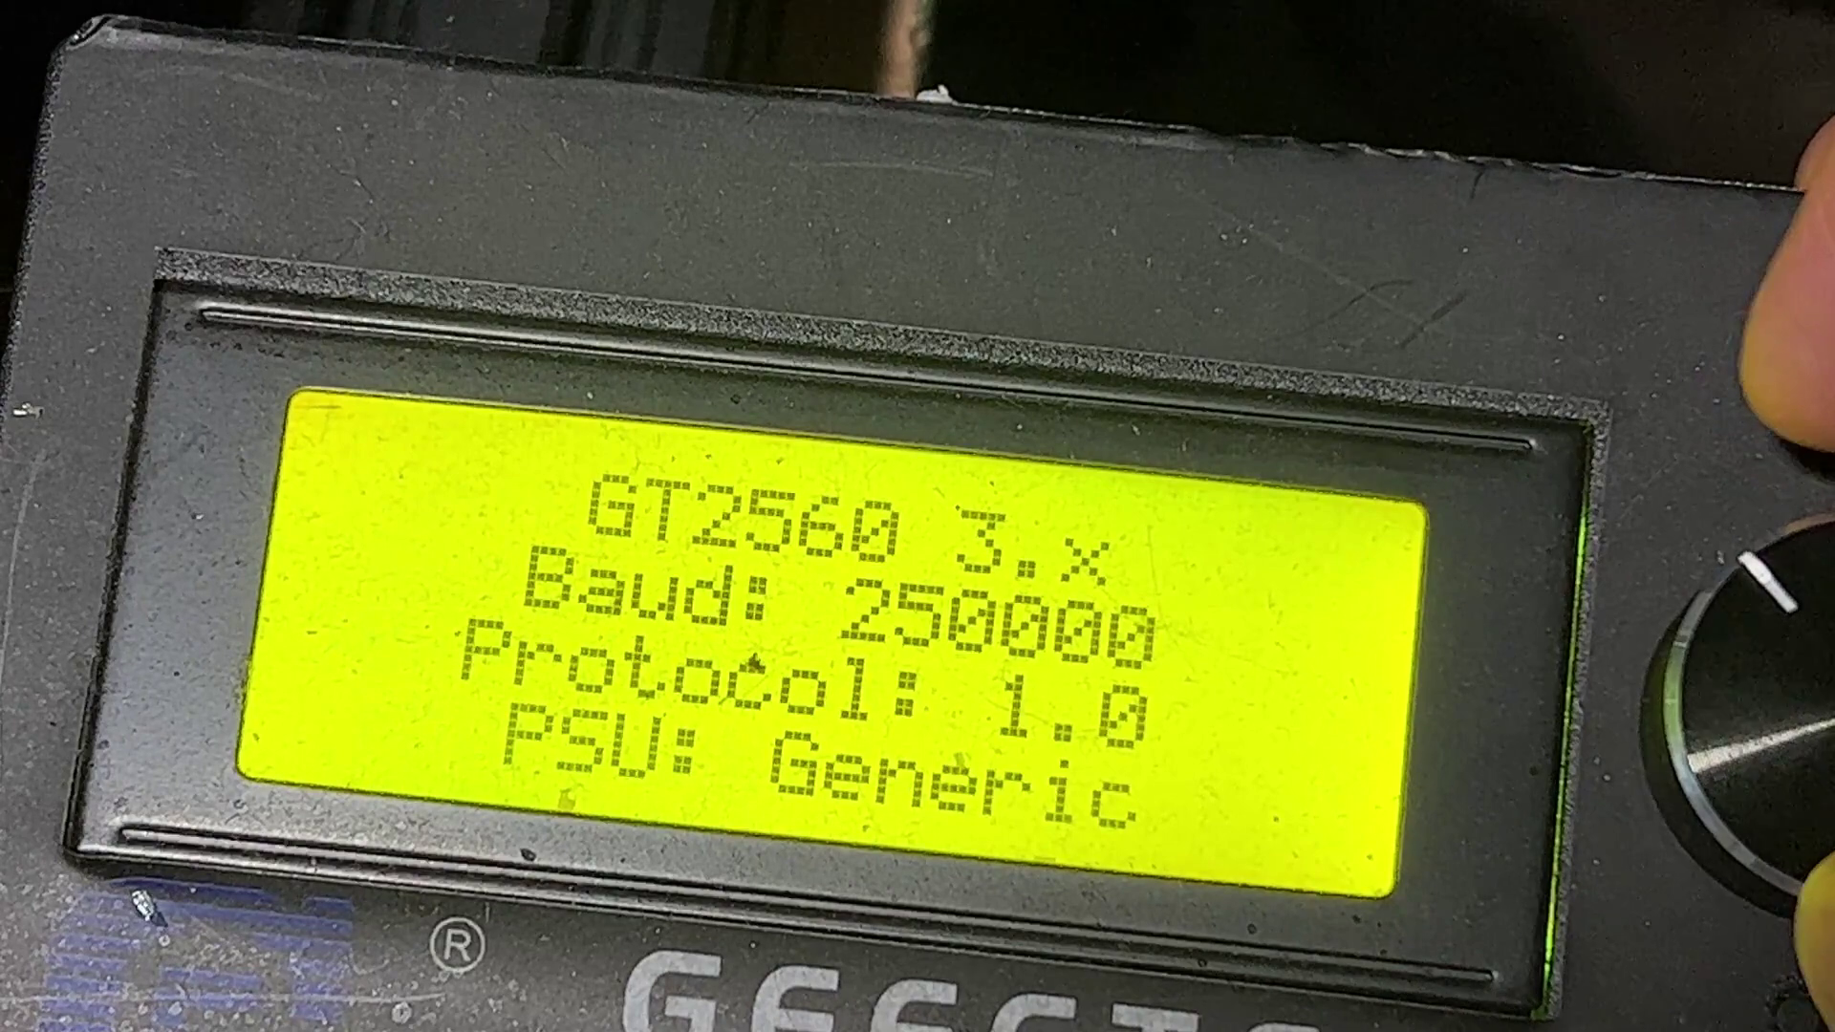
pyautogui.press('Return')
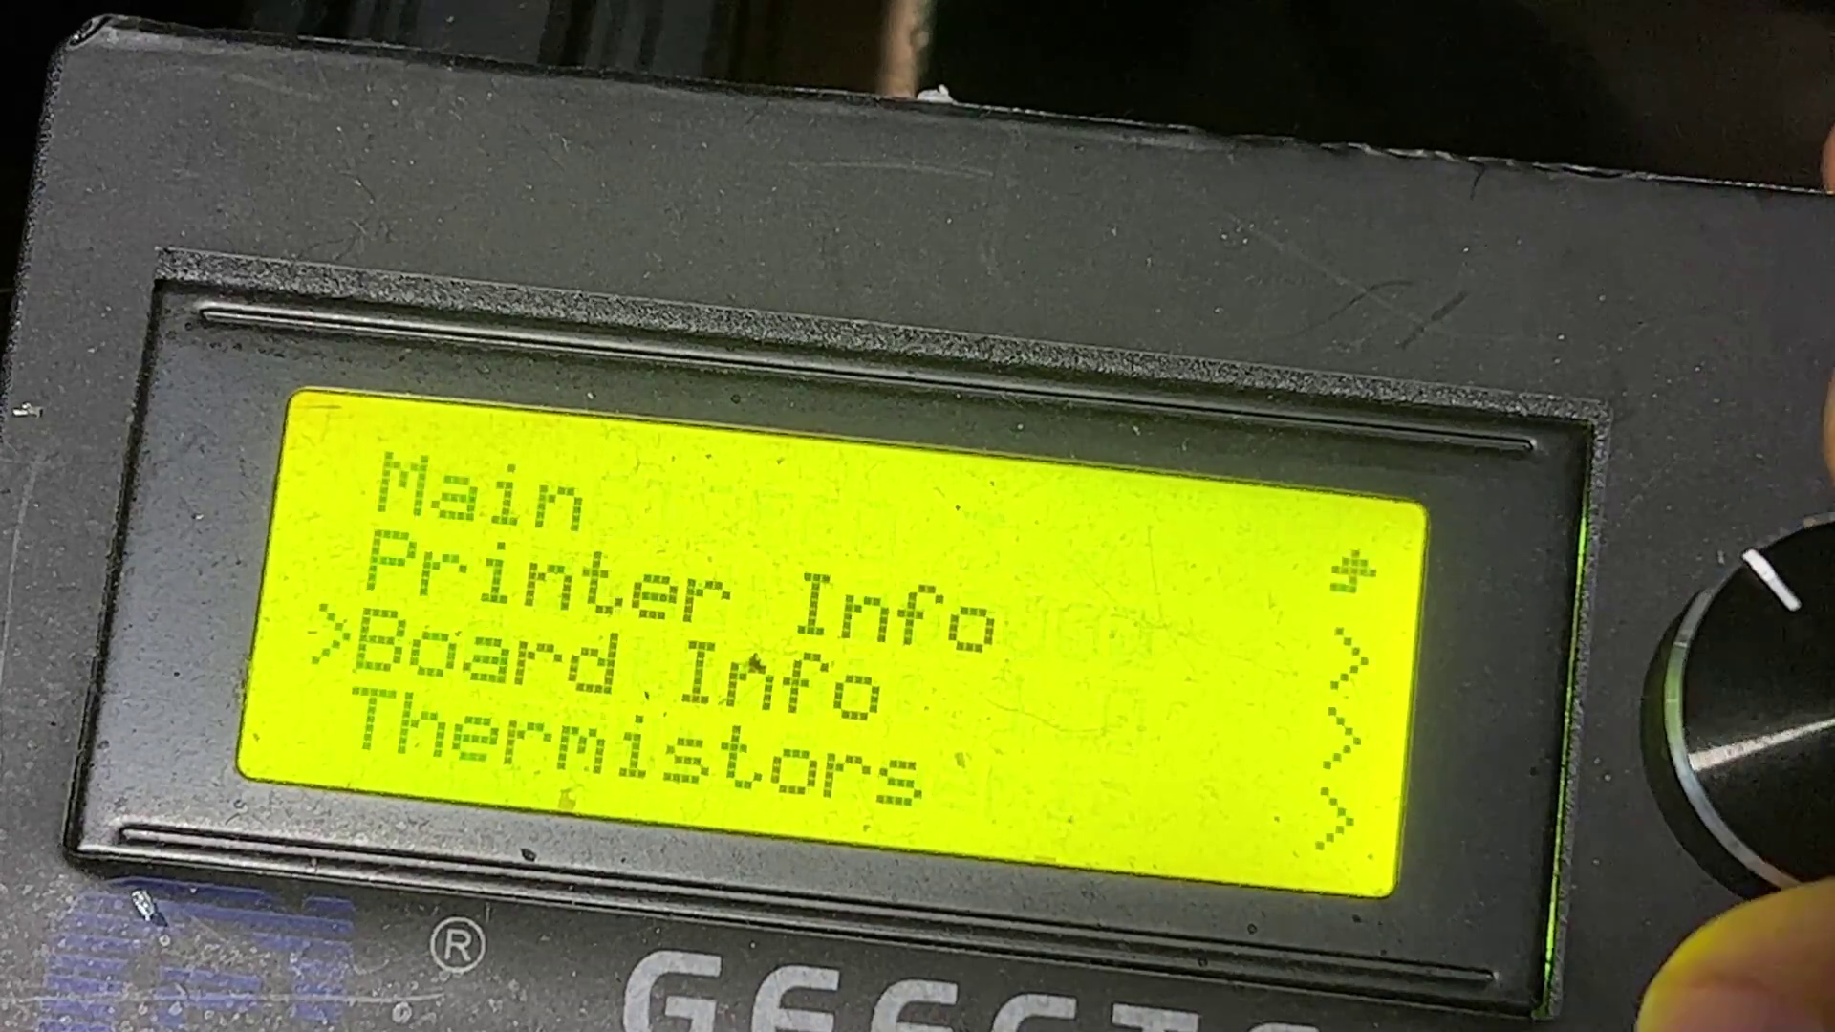
pyautogui.press('Up')
pyautogui.press('Up')
pyautogui.press('Return')
# - Choose HL happy crab.gcode from the media list and highlight Print to confirm
pyautogui.press('Up')
pyautogui.press('Up')
pyautogui.press('Up')
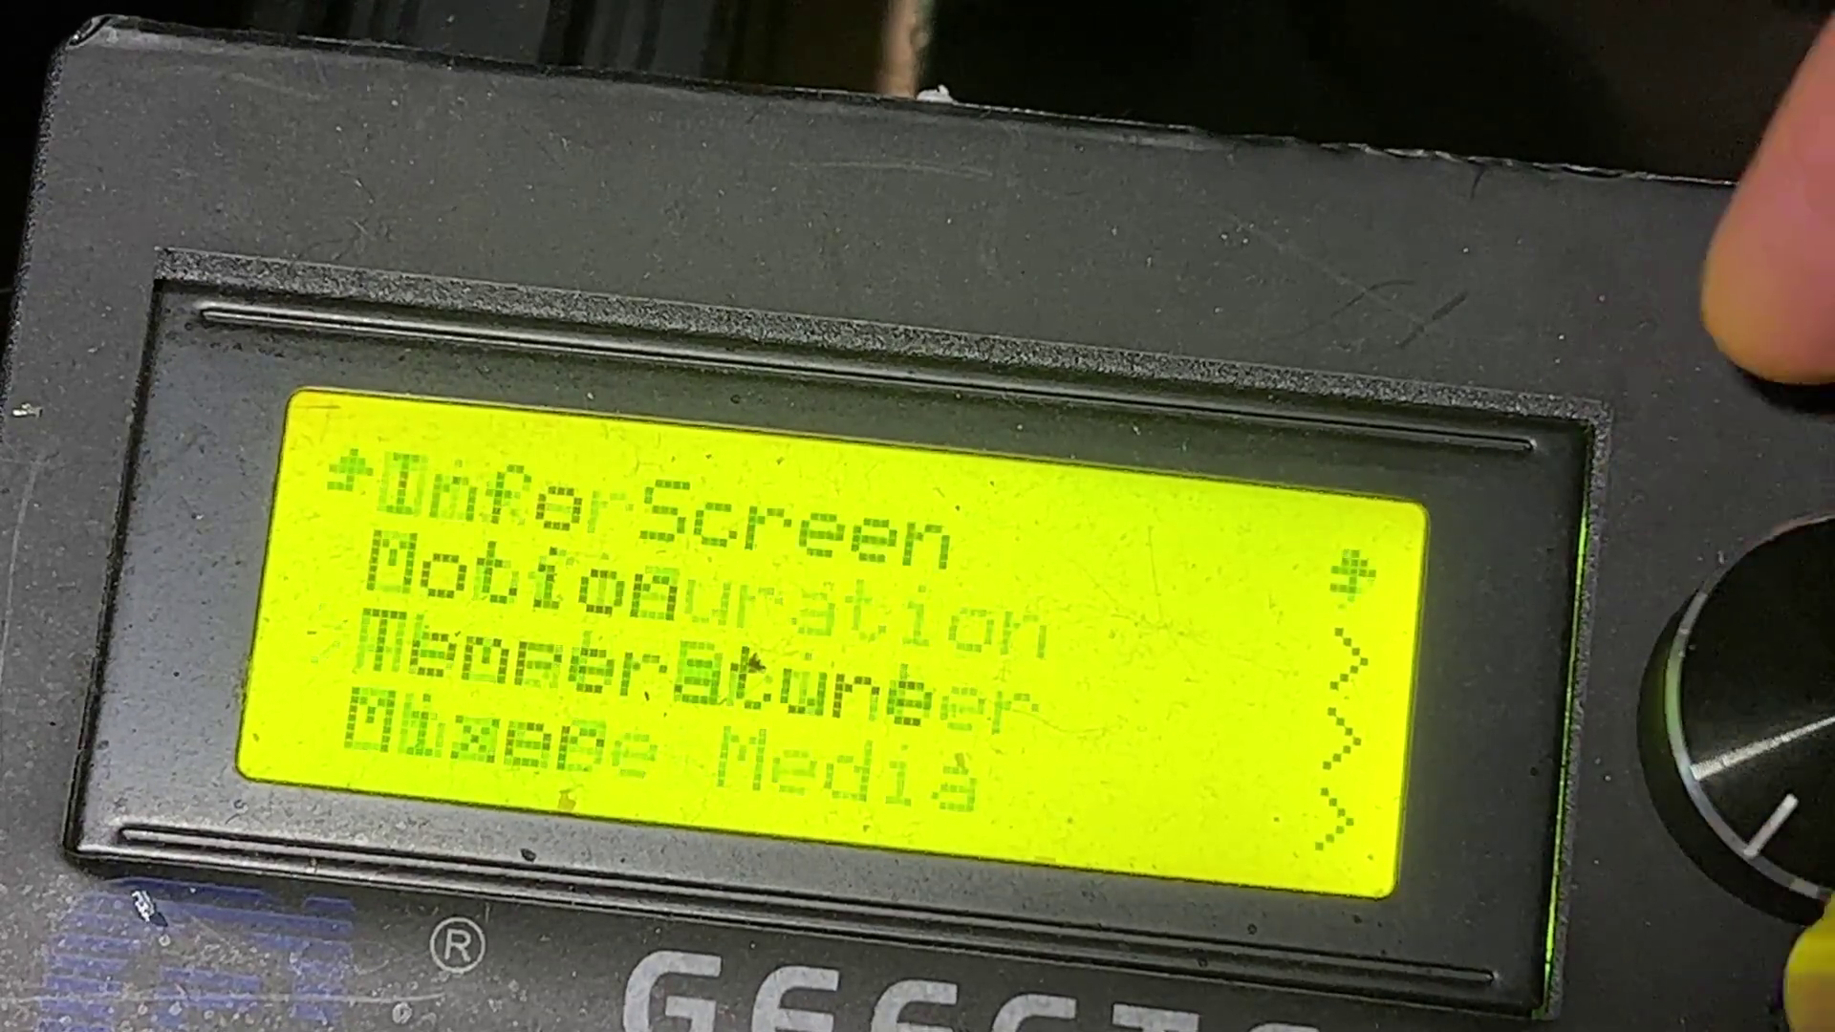
pyautogui.press('Down')
pyautogui.press('Down')
pyautogui.press('Down')
pyautogui.press('Down')
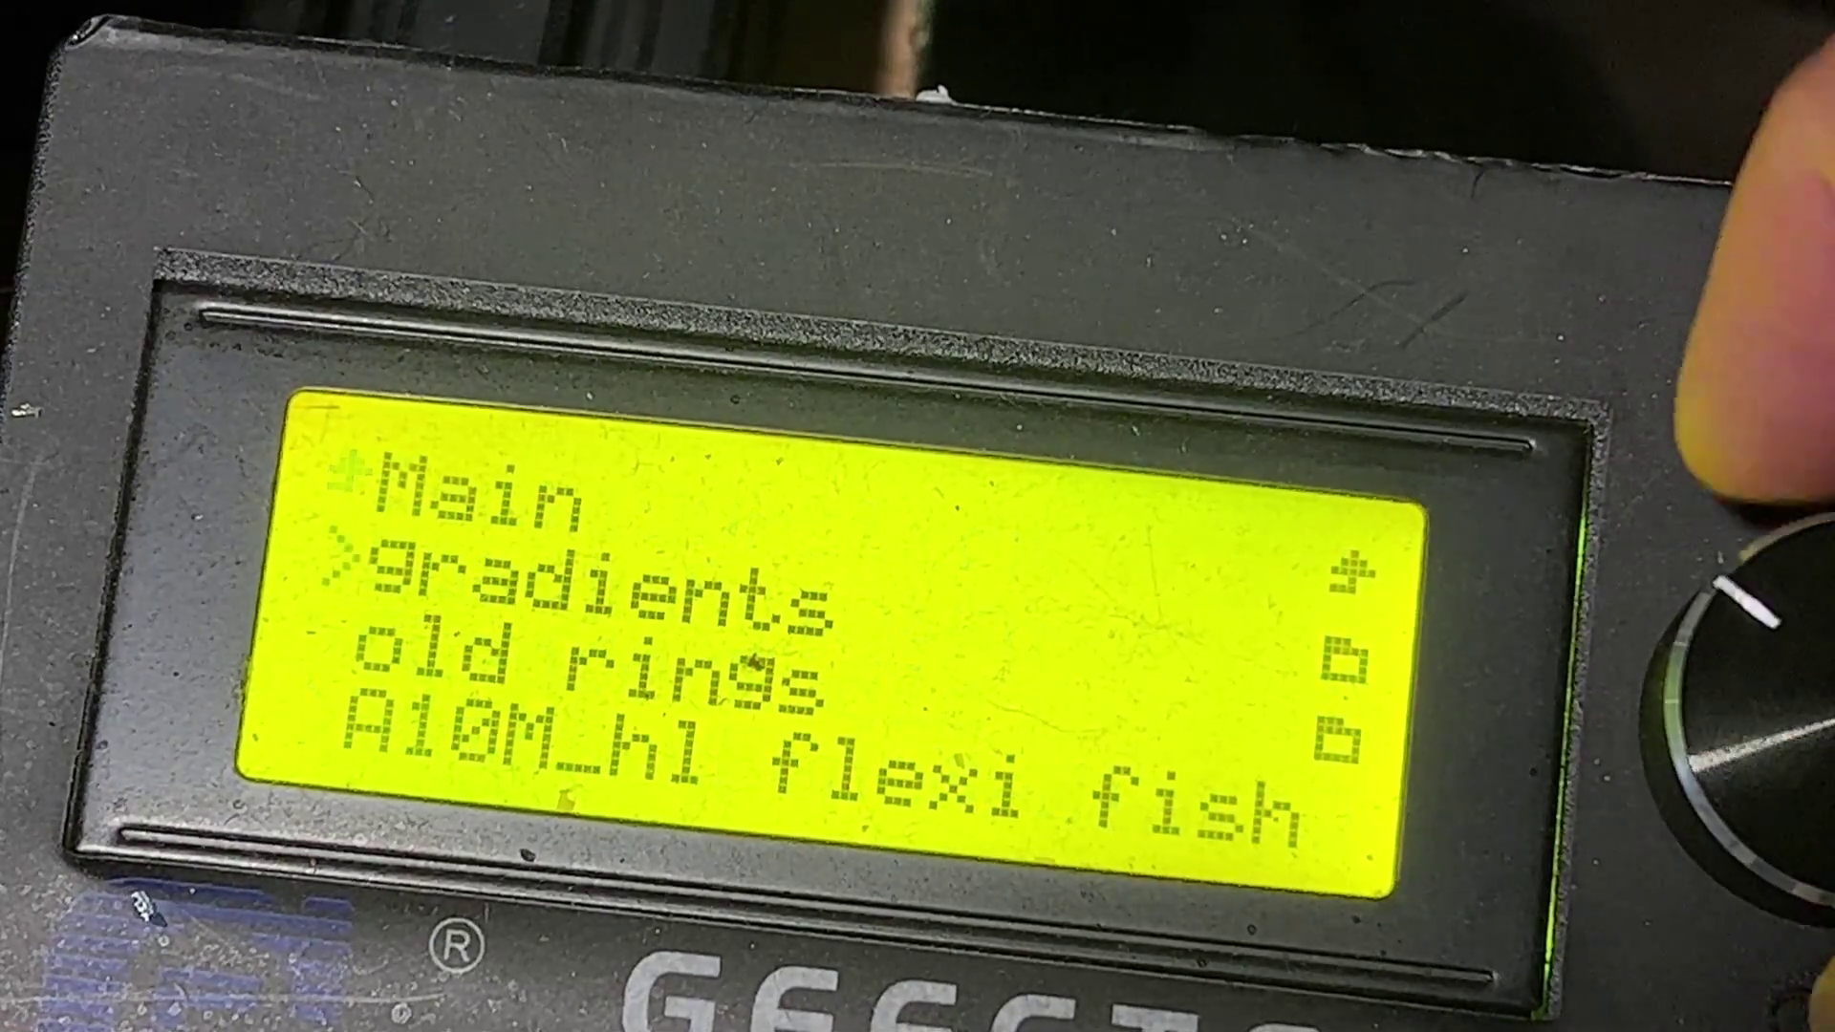
pyautogui.press('Down')
pyautogui.press('Down')
pyautogui.press('Down')
pyautogui.press('Up')
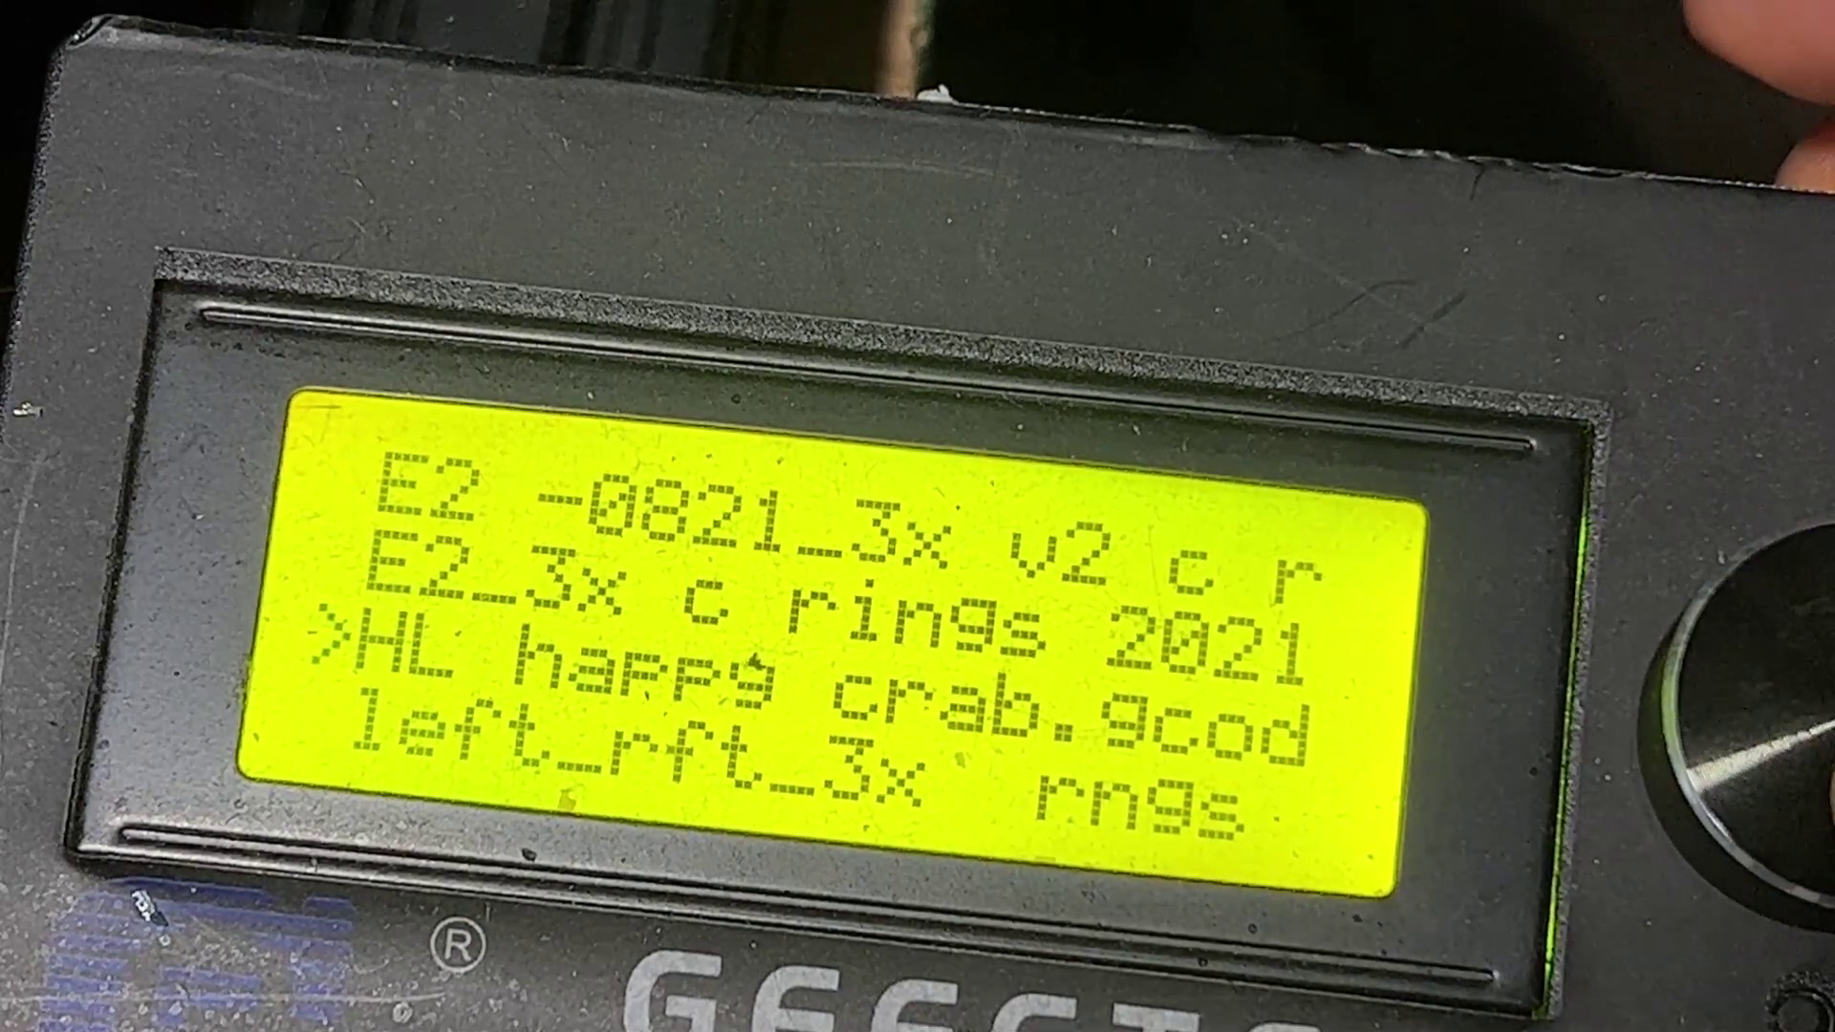
pyautogui.press('Return')
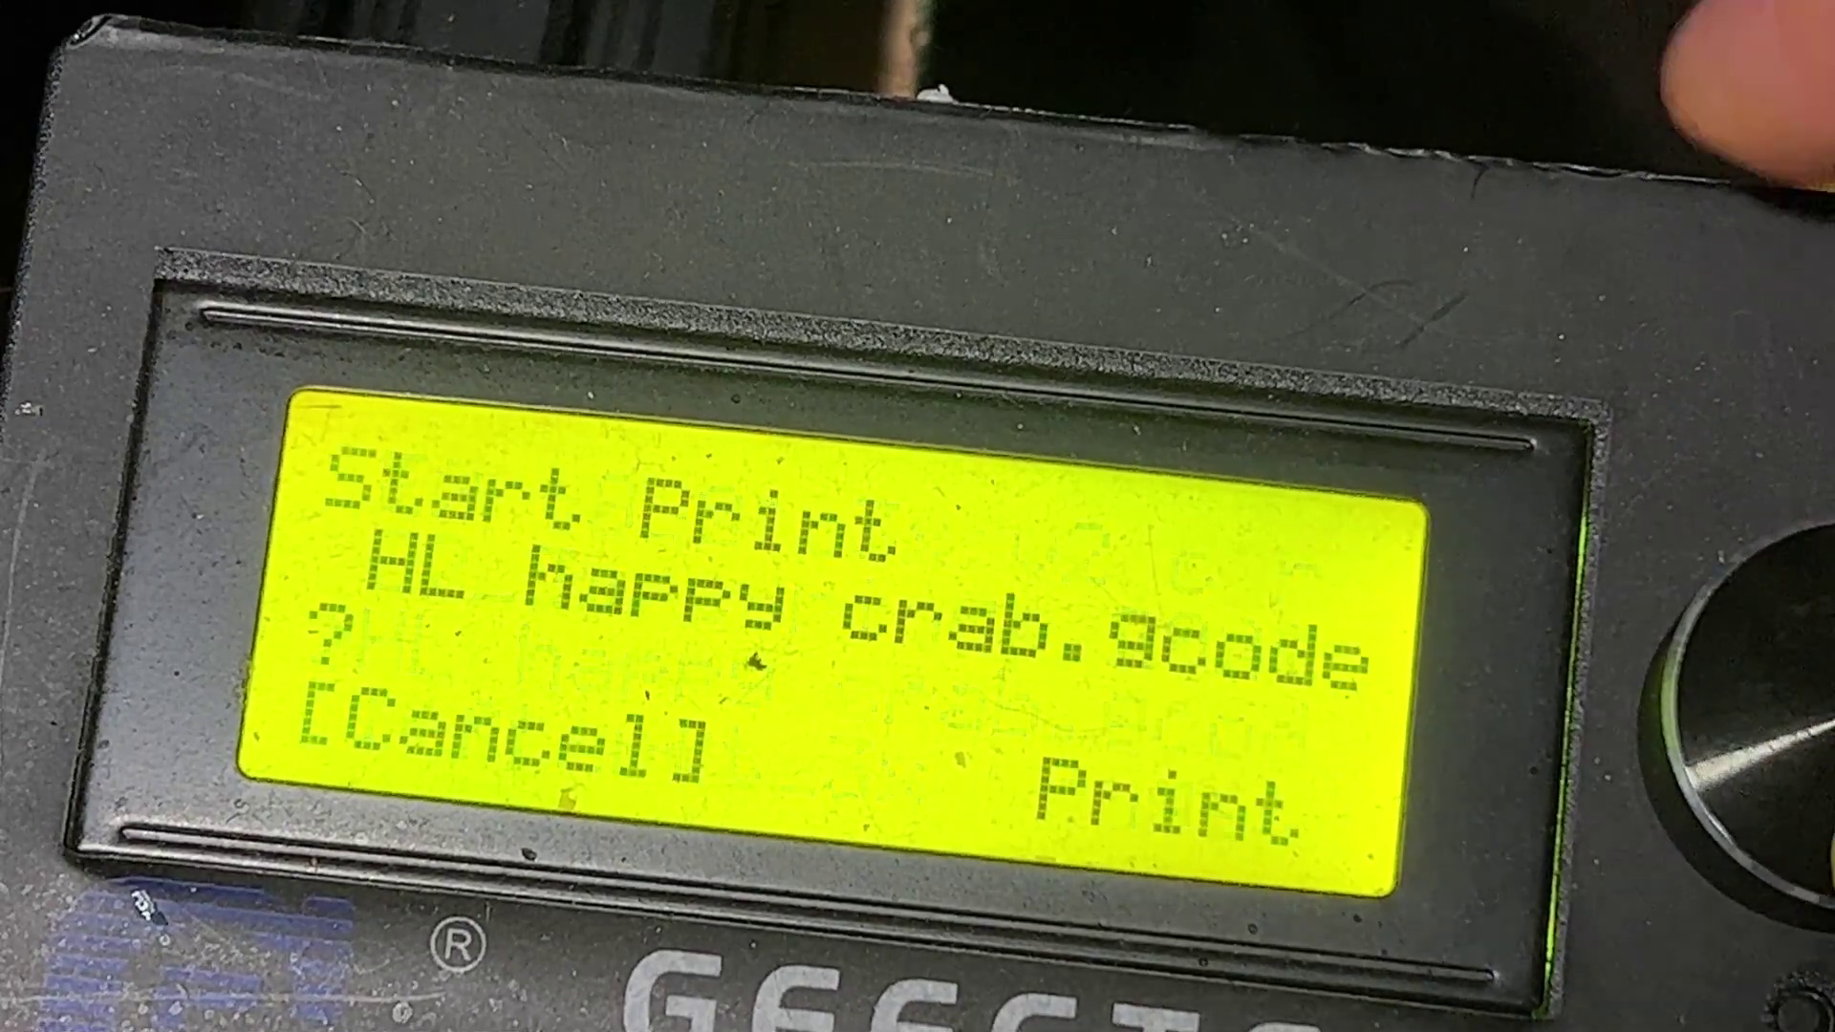
pyautogui.press('Down')
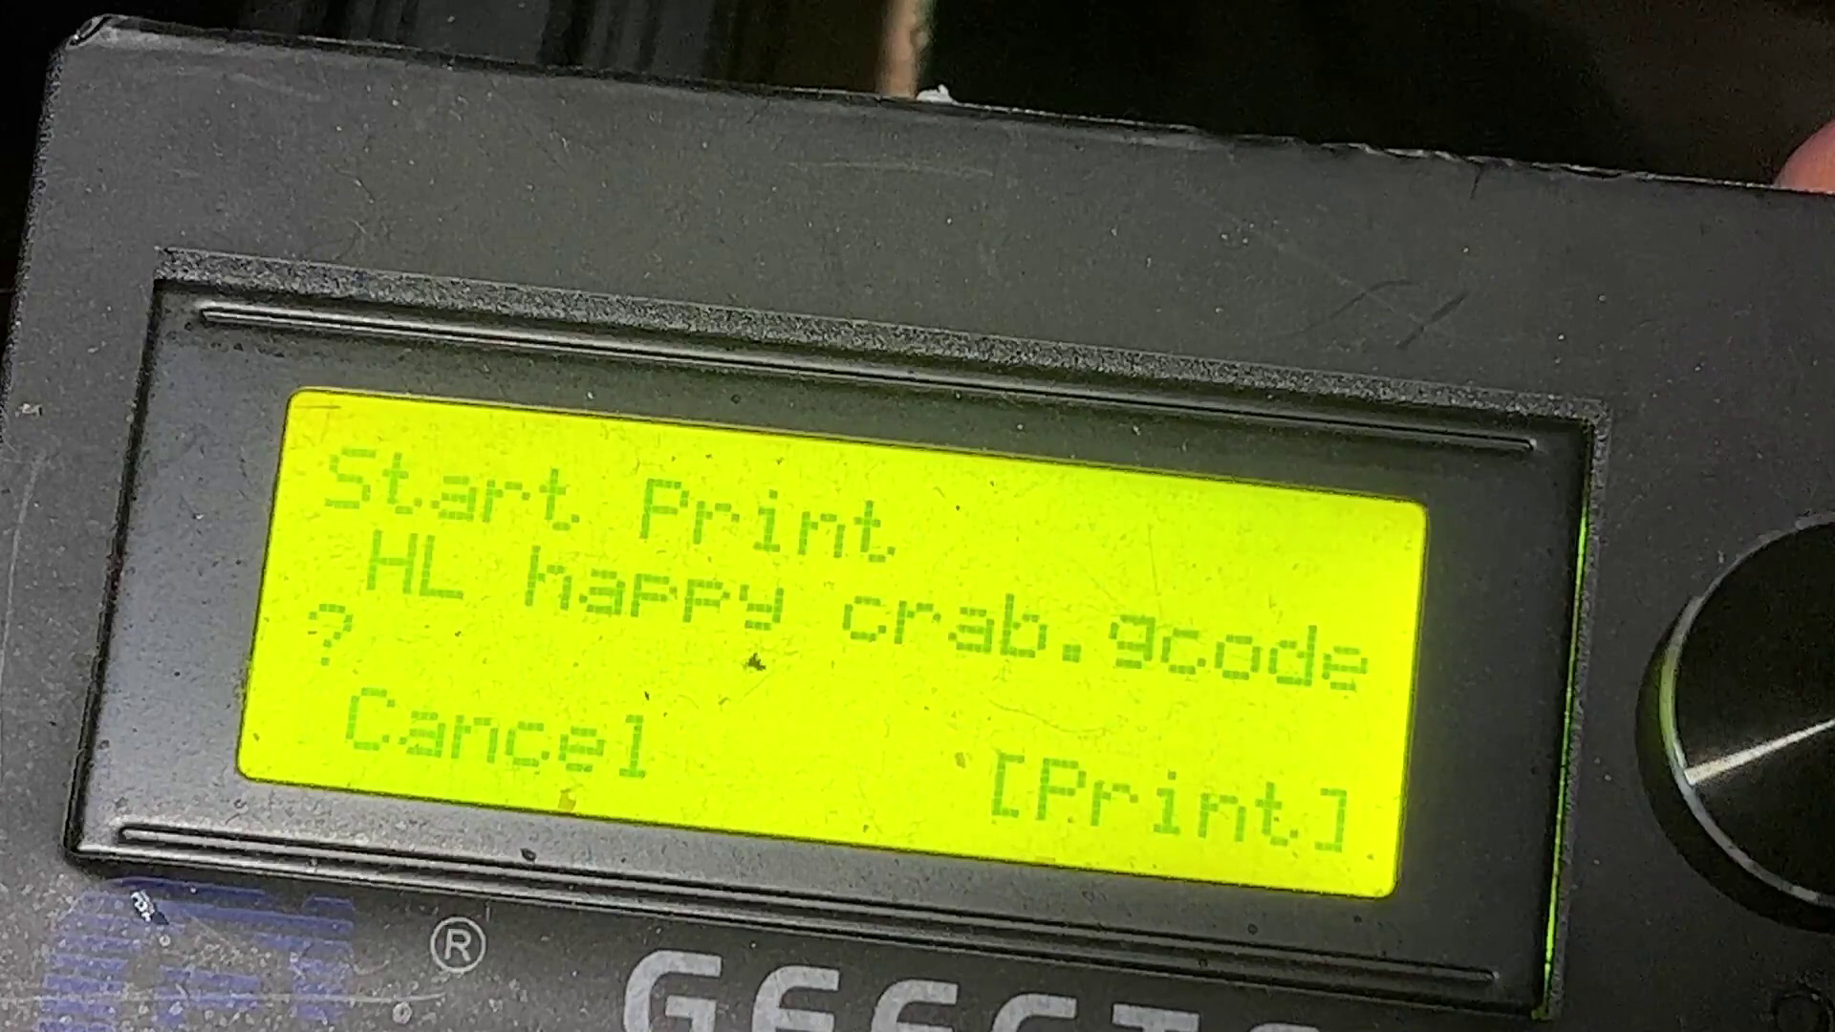